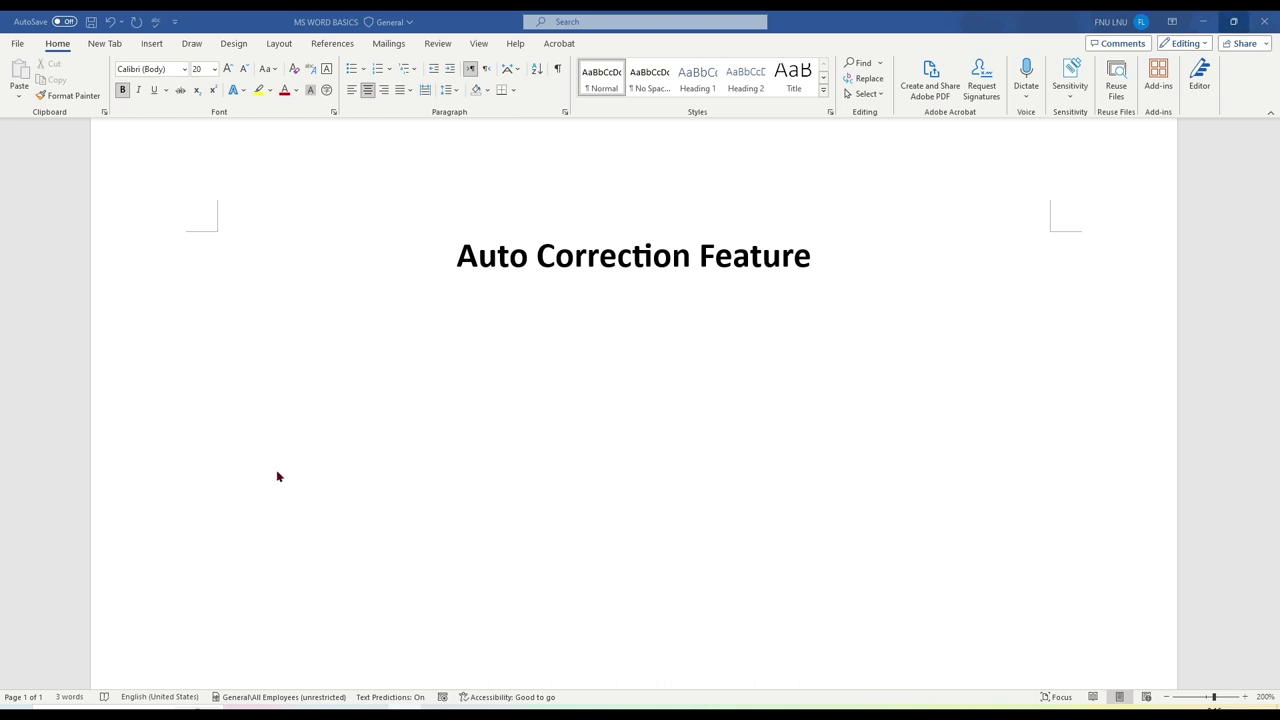
Step: Place the insertion point on the empty line beneath the 'Auto Correction Feature' heading
{"action": "left_click", "coordinate": [291, 363]}
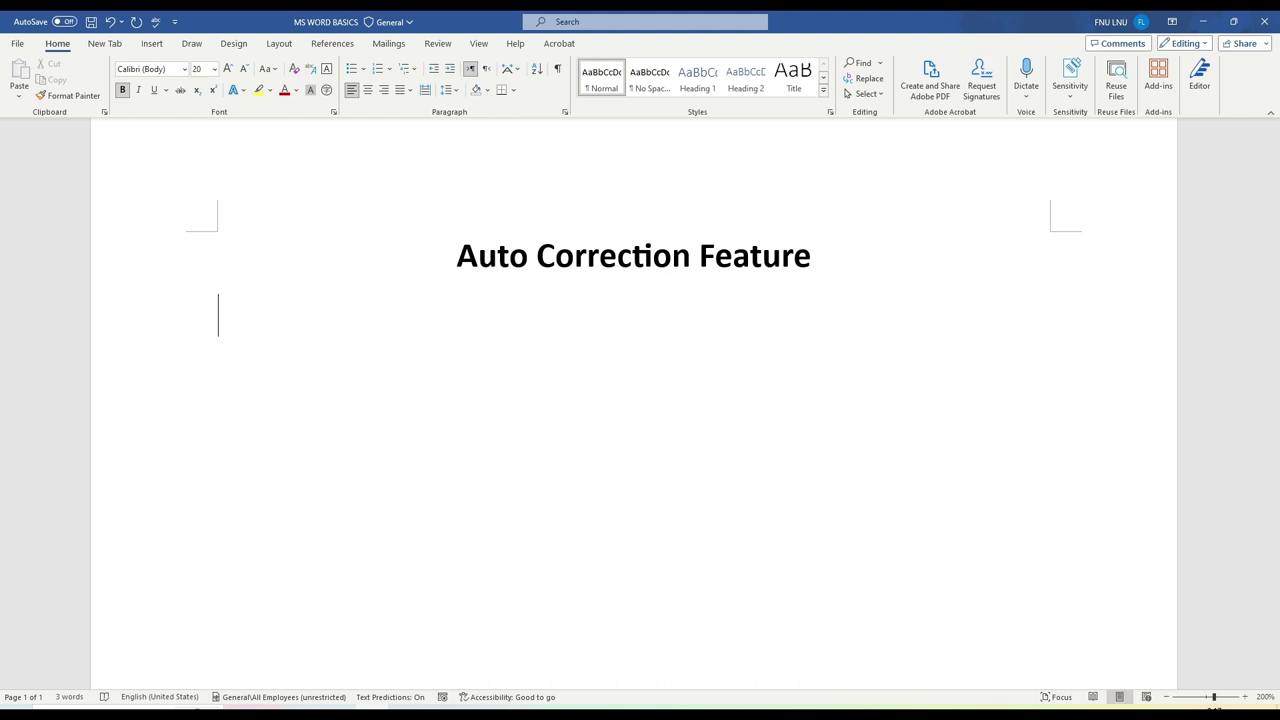
Step: Type 'teh' so it autocorrects to 'The', then type 'advantegee' on the next line
{"action": "type", "text": "teh"}
{"action": "key", "text": "Return"}
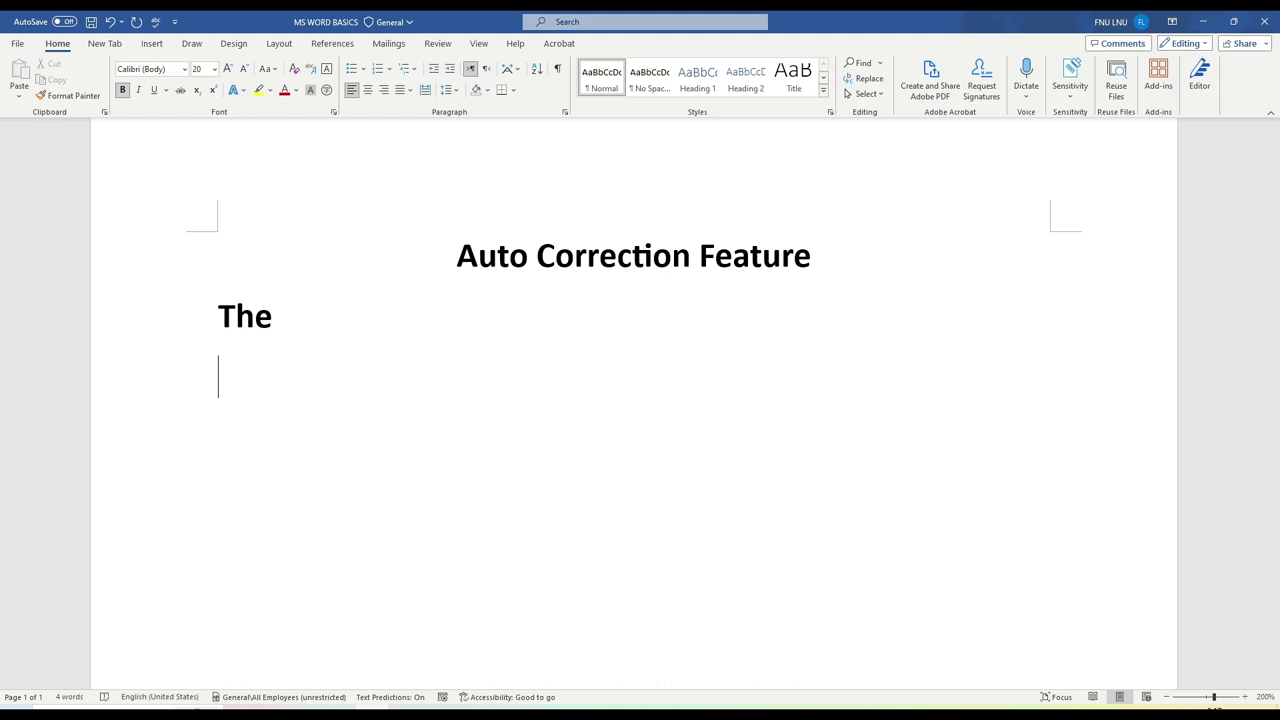
{"action": "type", "text": "a"}
{"action": "type", "text": "dva"}
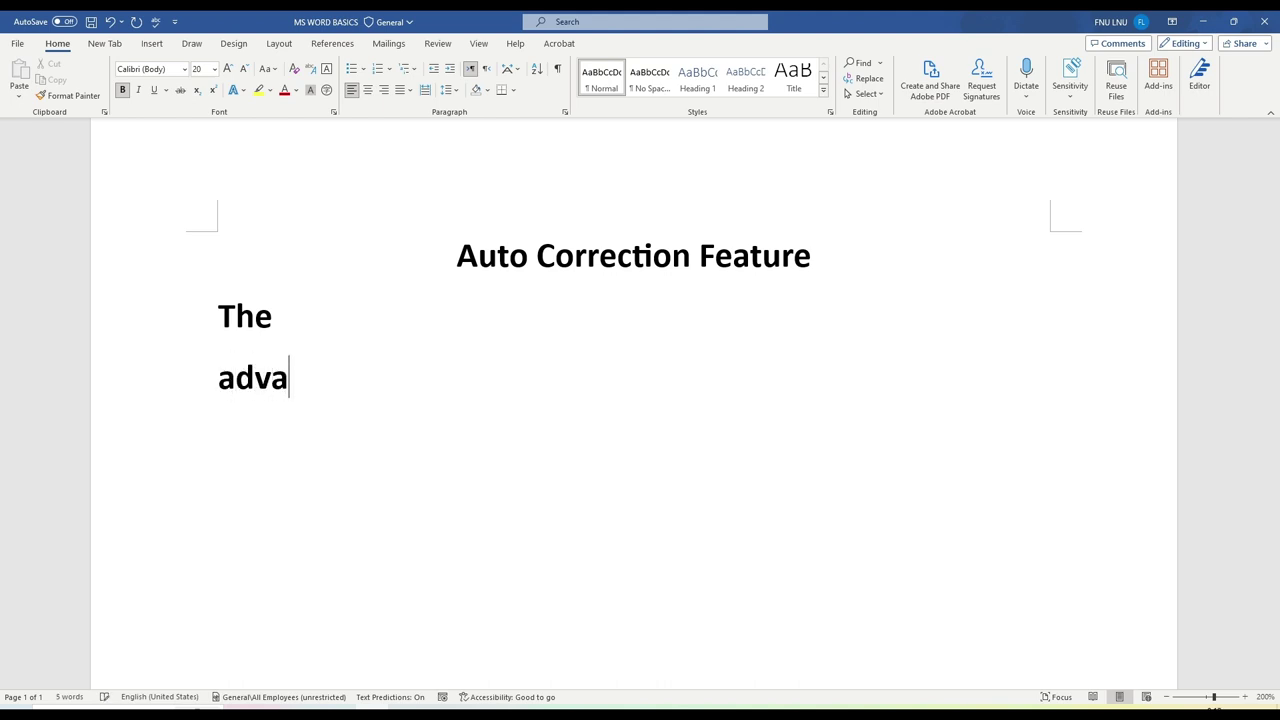
{"action": "type", "text": "nta"}
{"action": "key", "text": "BackSpace"}
{"action": "type", "text": "ege"}
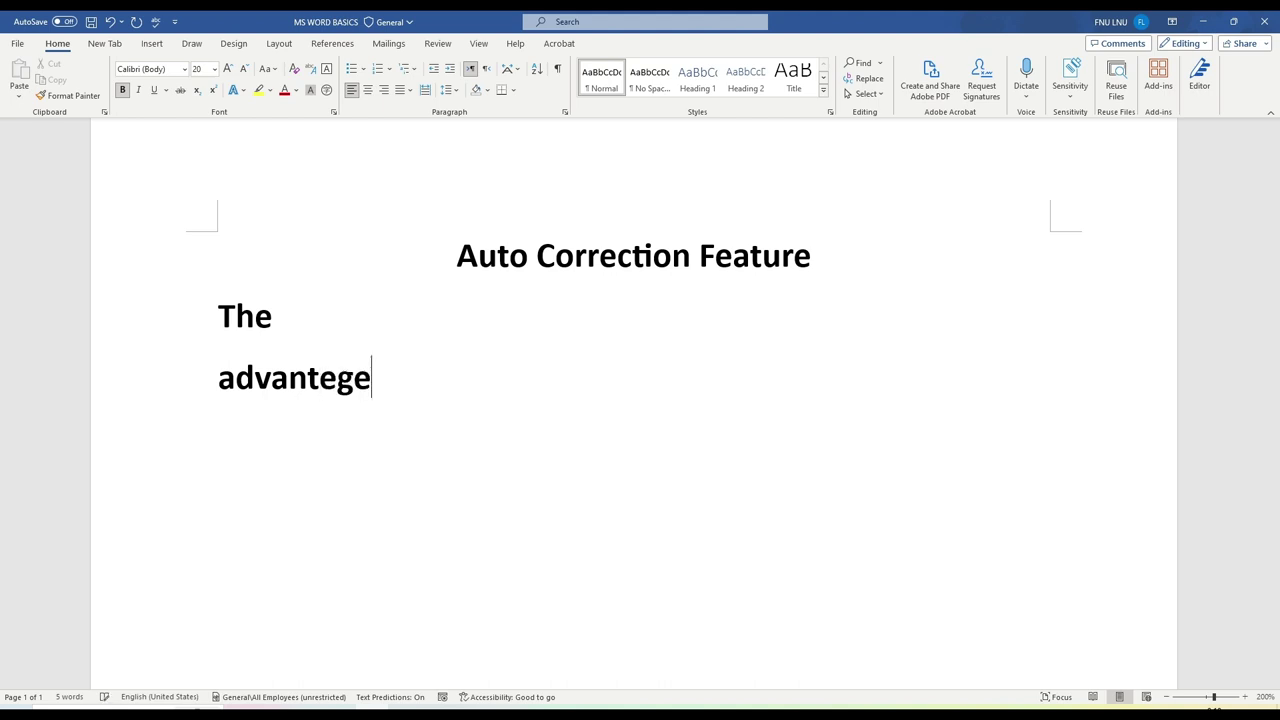
{"action": "type", "text": "e"}
{"action": "key", "text": "Return"}
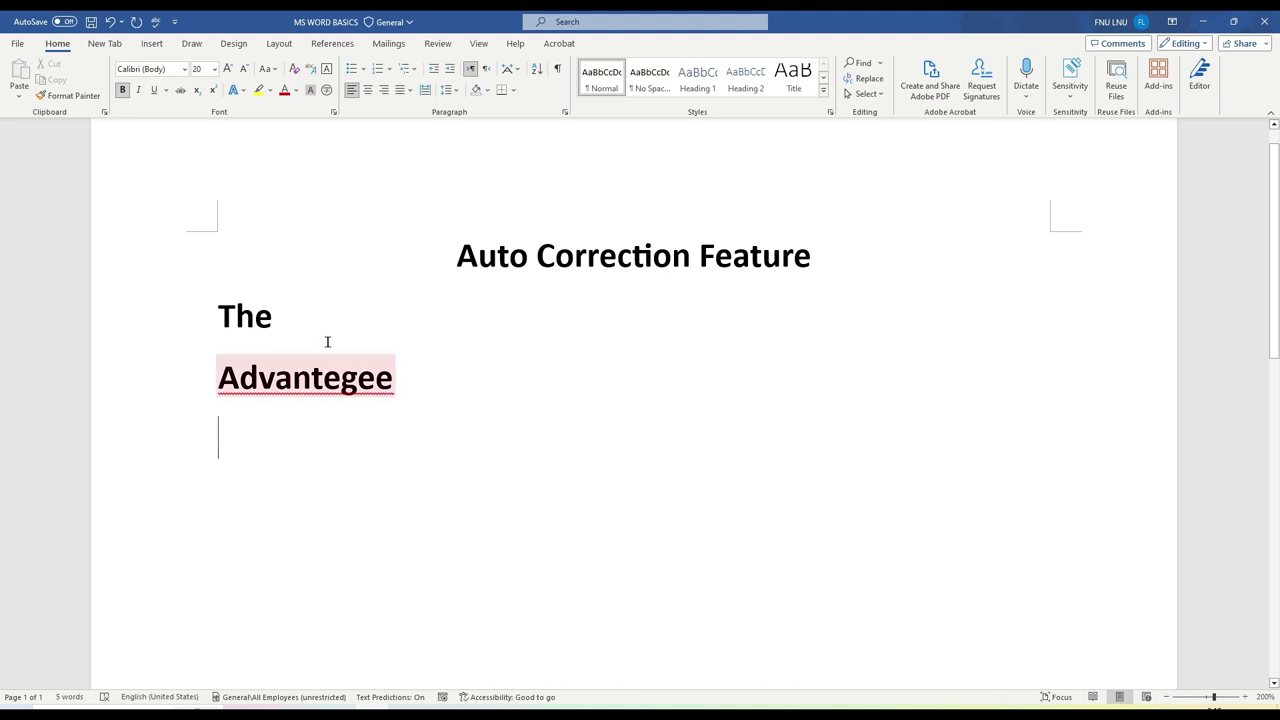
Step: Open Word Options from the File menu and go to the Proofing page
{"action": "left_click", "coordinate": [18, 42]}
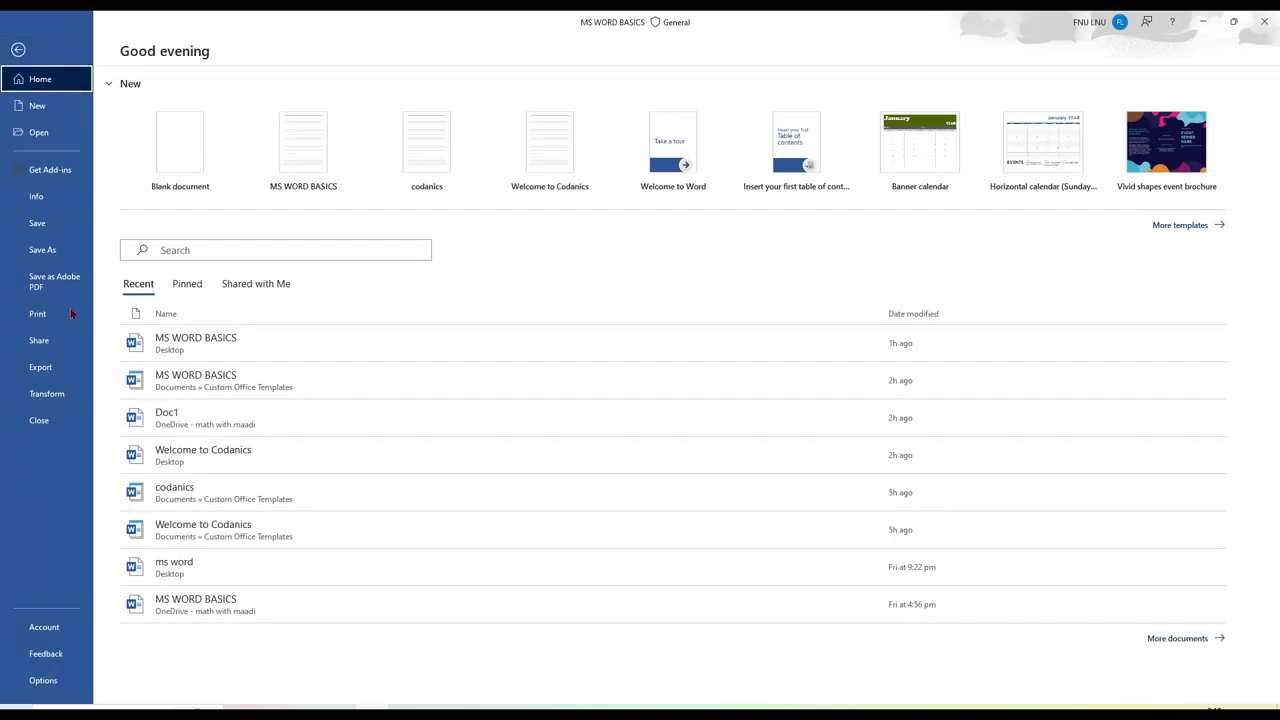
{"action": "left_click", "coordinate": [43, 680]}
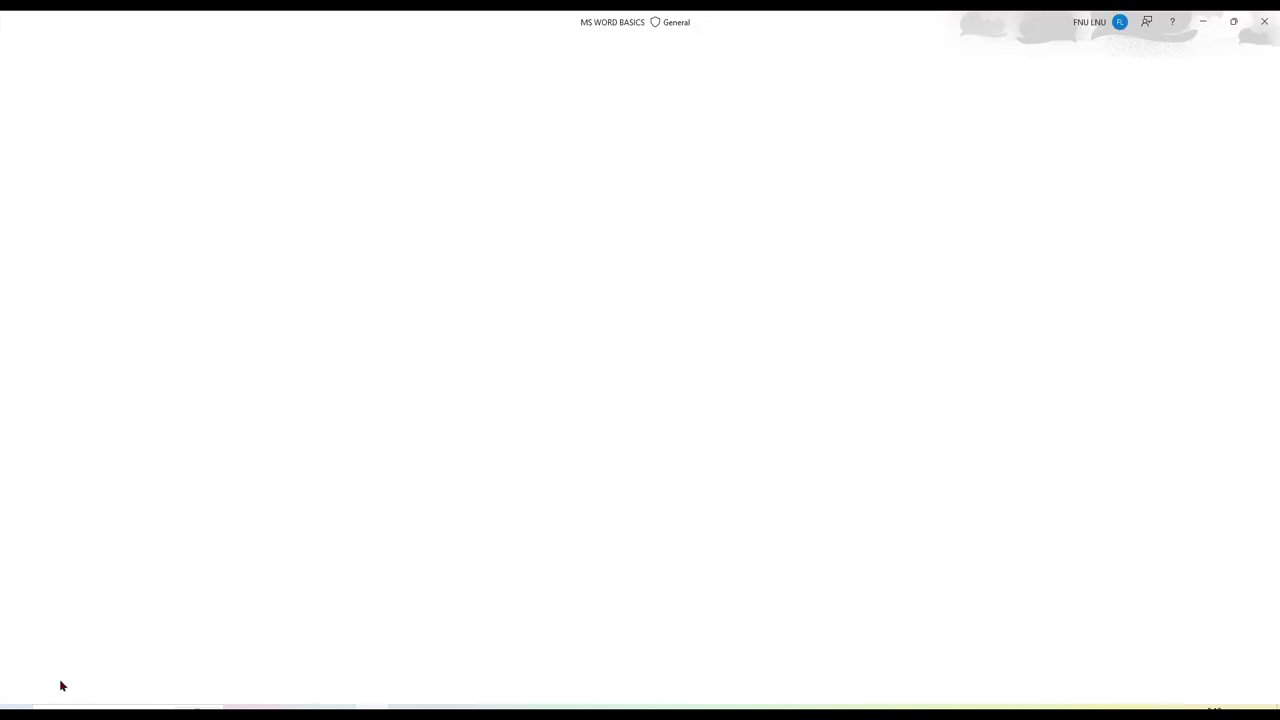
{"action": "left_click_drag", "start_coordinate": [607, 145], "coordinate": [614, 139]}
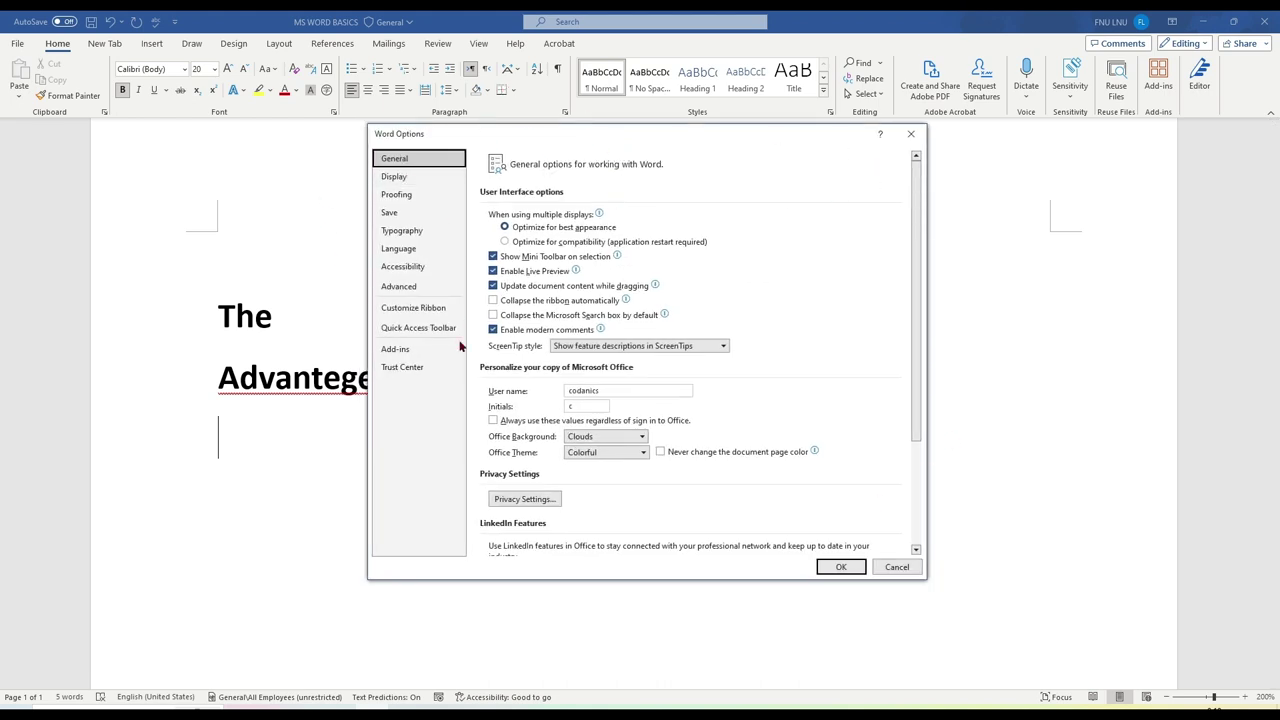
{"action": "left_click", "coordinate": [397, 198]}
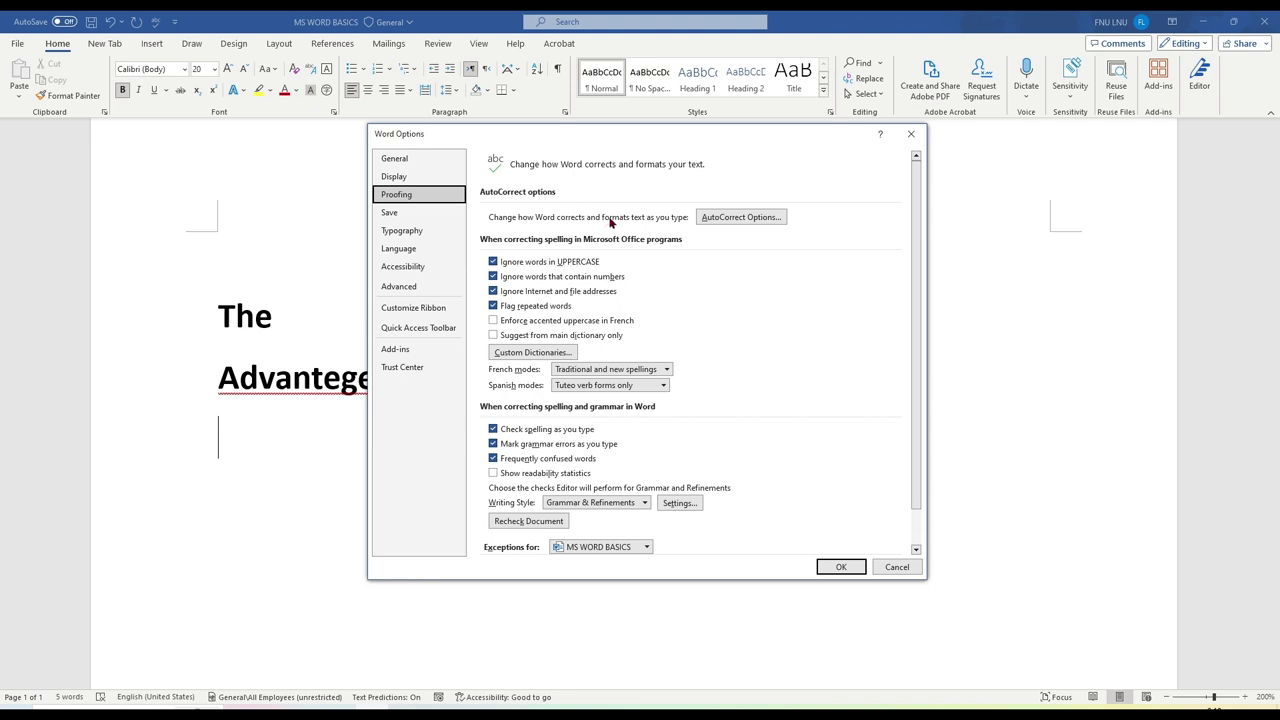
Step: Open AutoCorrect Options and enter 'teh' in Replace to find its 'the' entry
{"action": "left_click", "coordinate": [734, 220]}
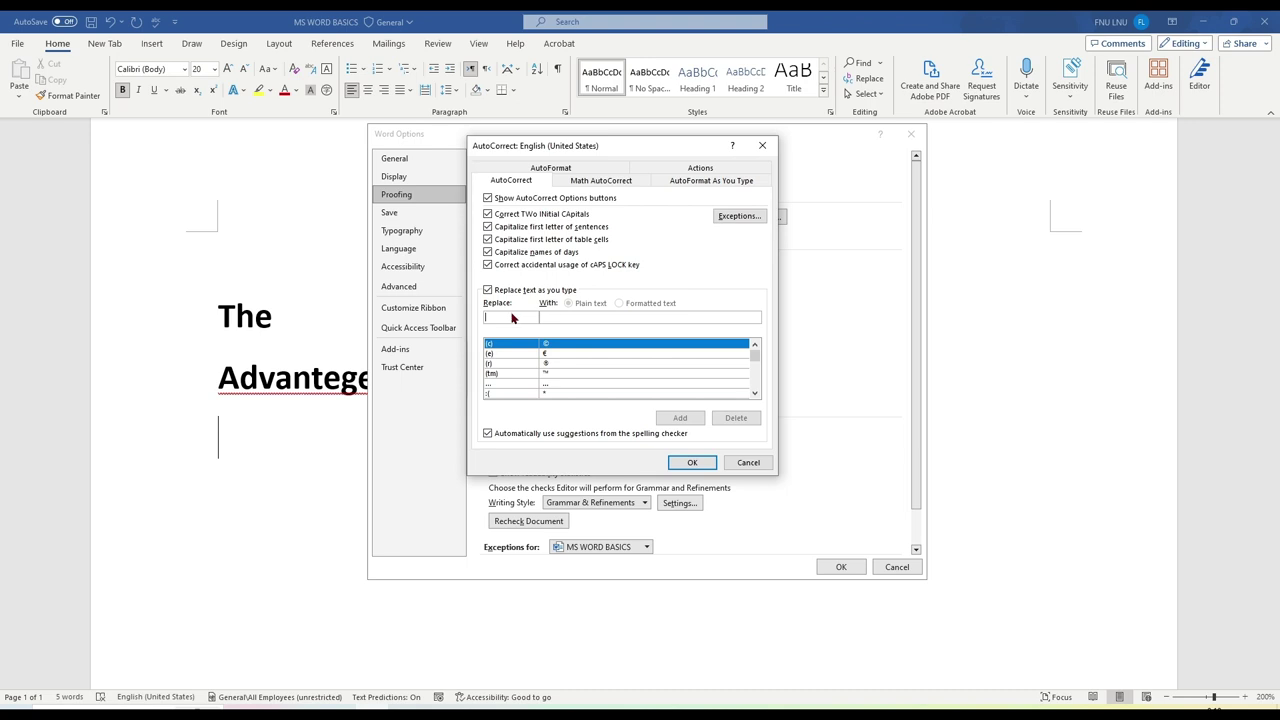
{"action": "type", "text": "teh"}
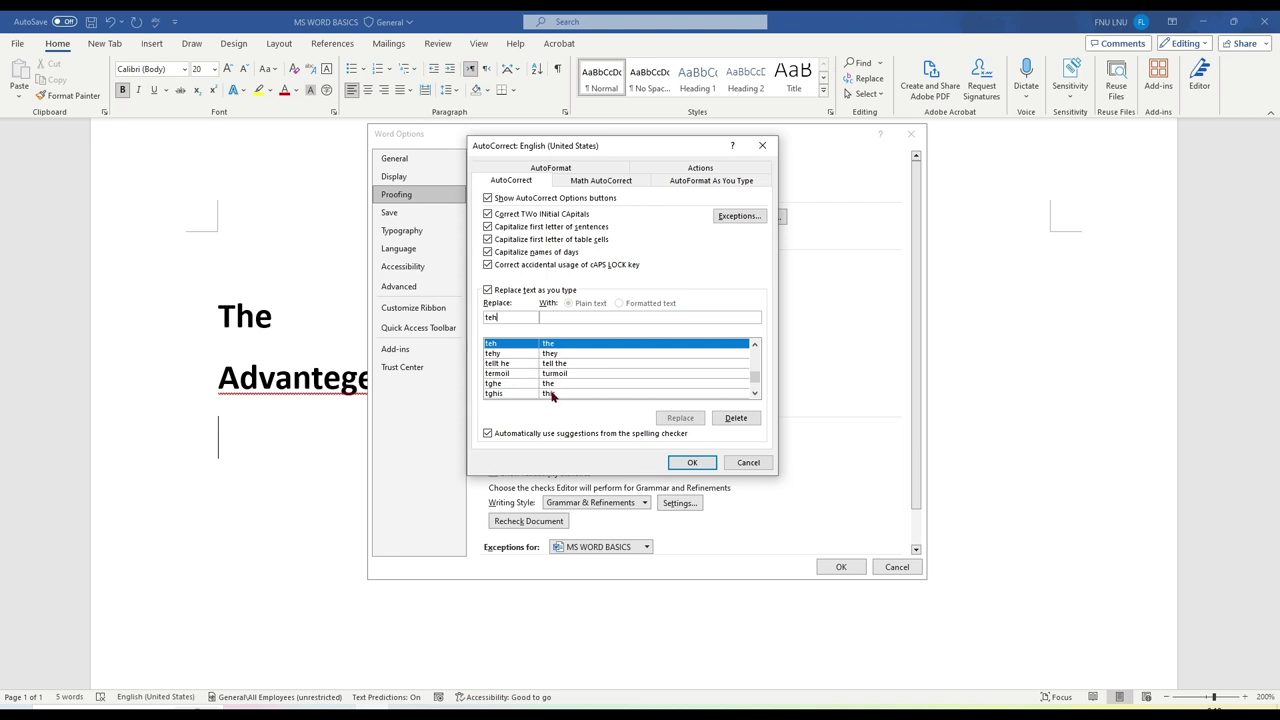
Step: Add an AutoCorrect entry replacing 'advantegee' with 'advantage' and confirm with OK
{"action": "key", "text": "BackSpace"}
{"action": "key", "text": "BackSpace"}
{"action": "key", "text": "BackSpace"}
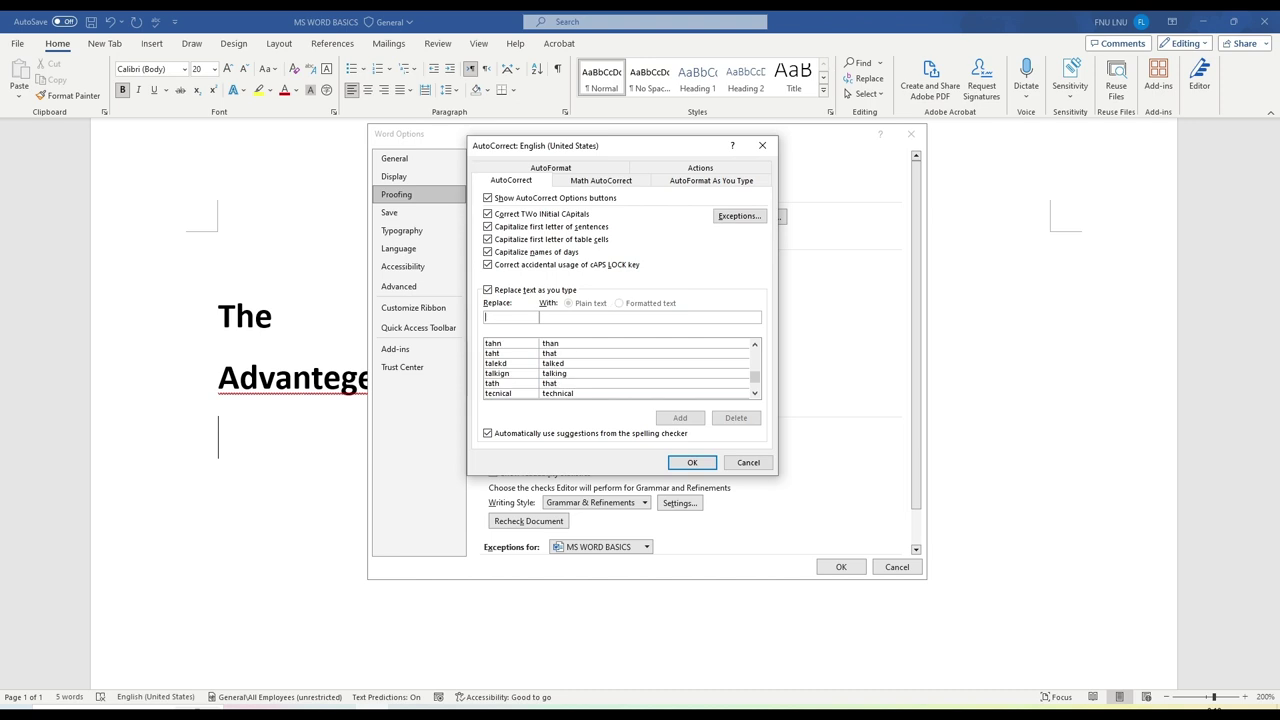
{"action": "type", "text": "adva"}
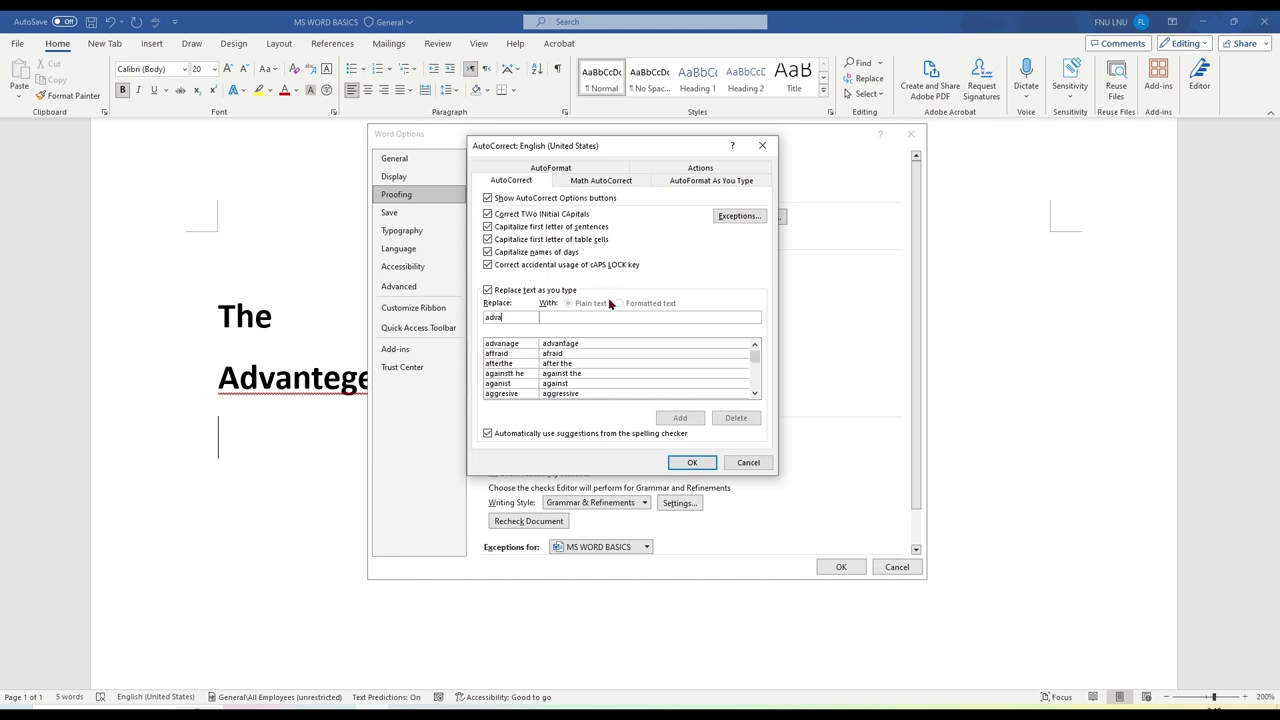
{"action": "type", "text": "ntage"}
{"action": "type", "text": "e"}
{"action": "type", "text": "ge"}
{"action": "left_click", "coordinate": [557, 316]}
{"action": "type", "text": "advan"}
{"action": "type", "text": "tage"}
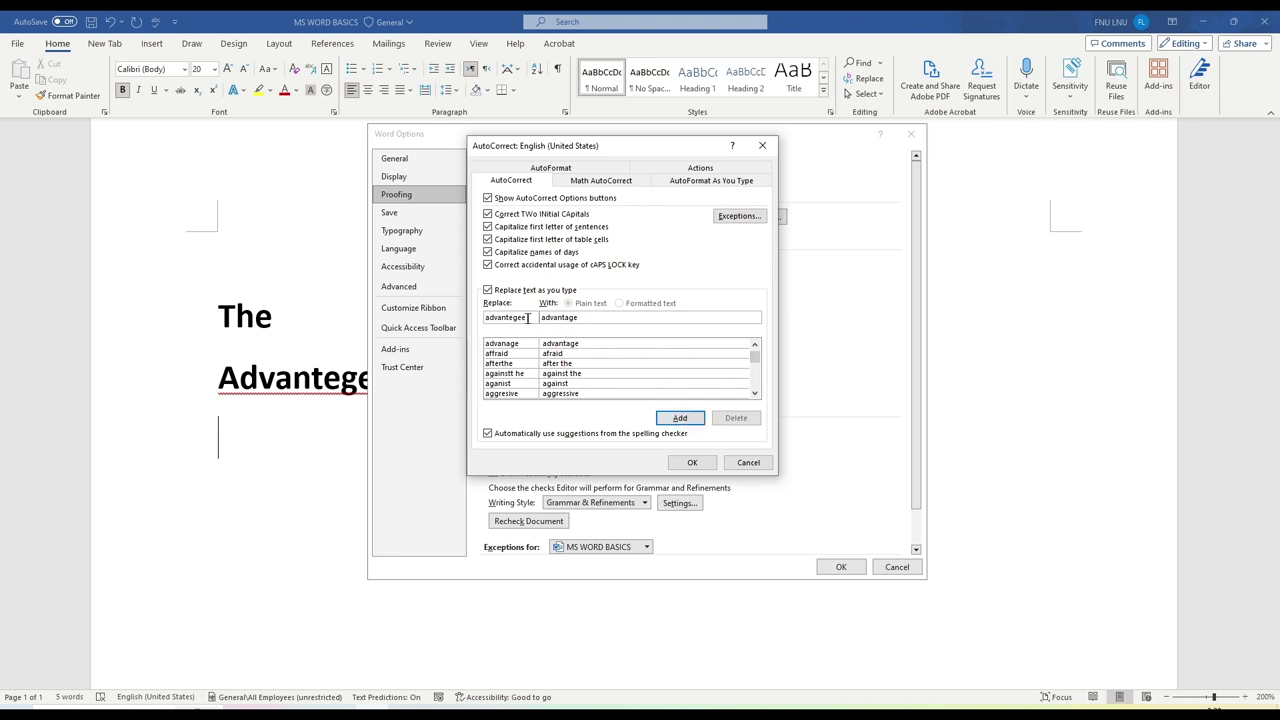
{"action": "left_click", "coordinate": [680, 417]}
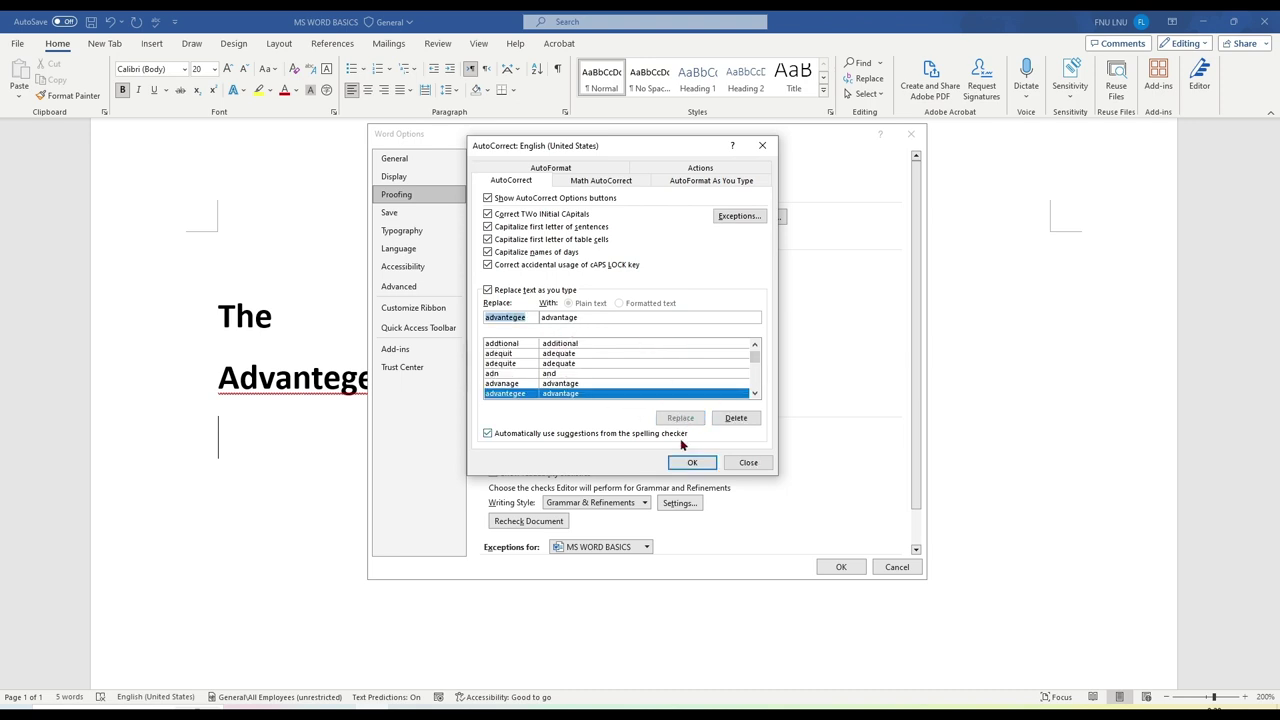
{"action": "left_click", "coordinate": [690, 462]}
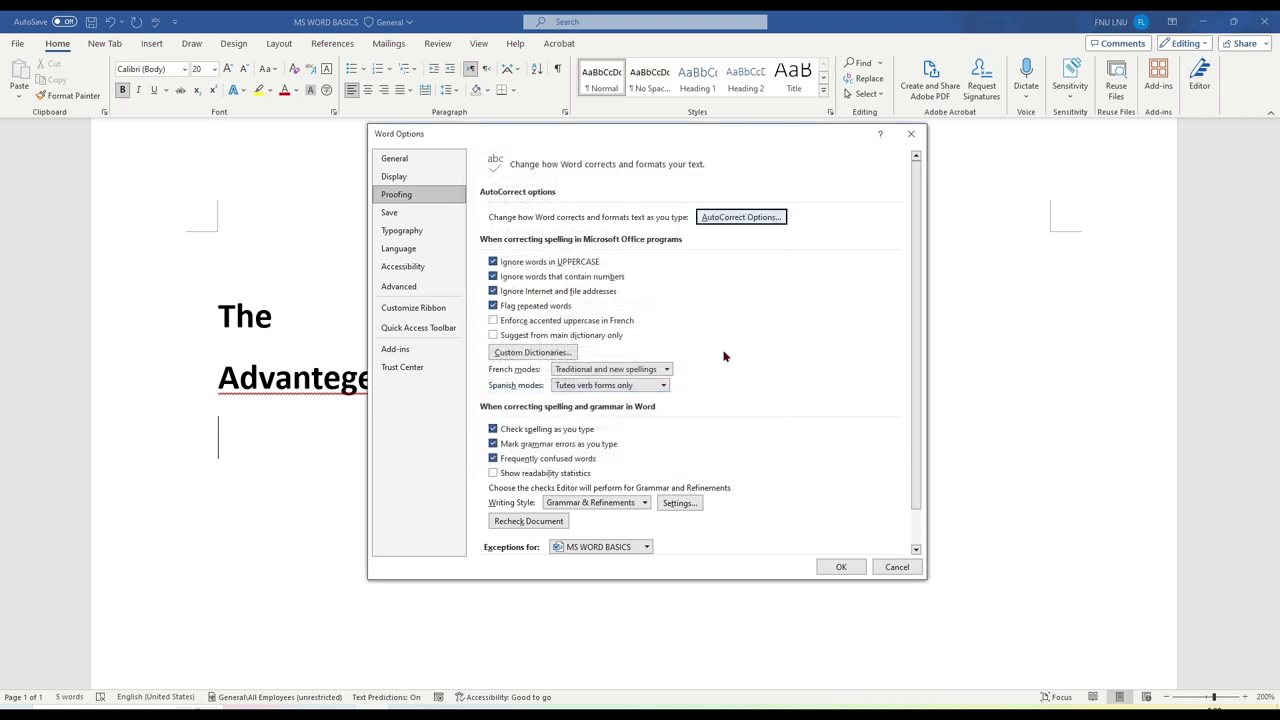
Step: Close Word Options and press Enter after 'Advantegee' so it autocorrects to 'Advantage'
{"action": "left_click", "coordinate": [830, 567]}
{"action": "double_click", "coordinate": [305, 377]}
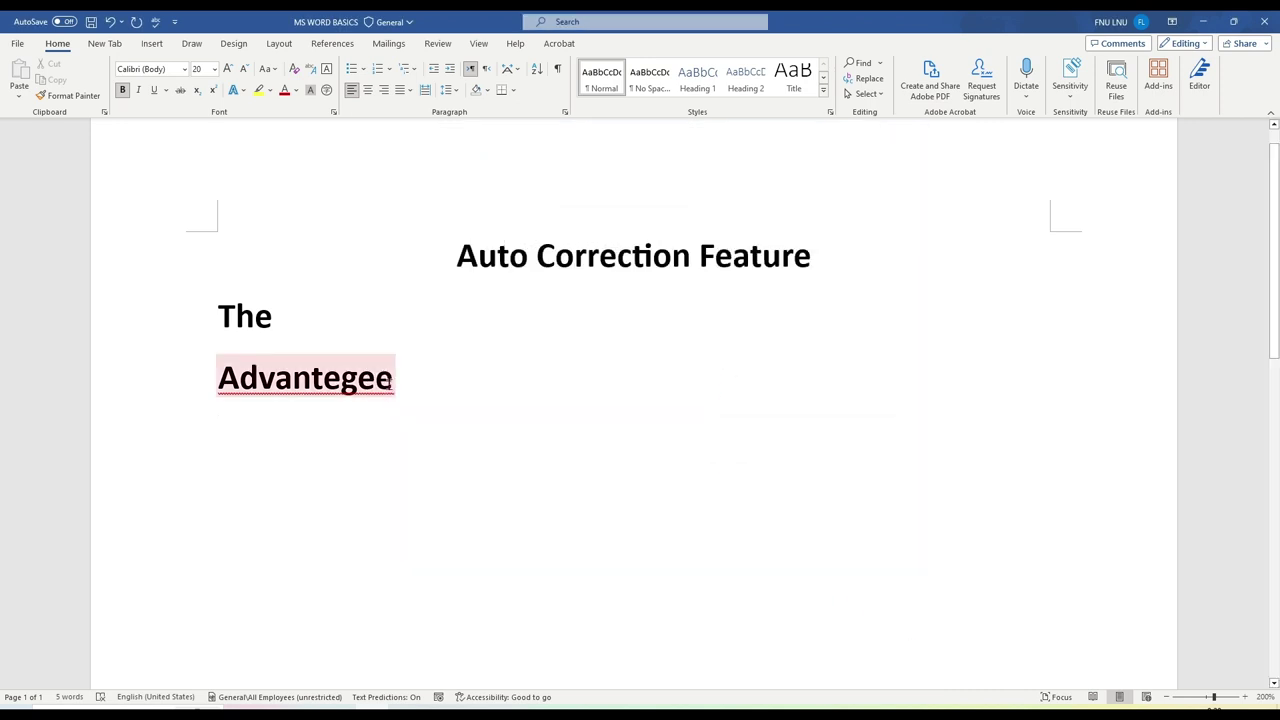
{"action": "left_click", "coordinate": [394, 377]}
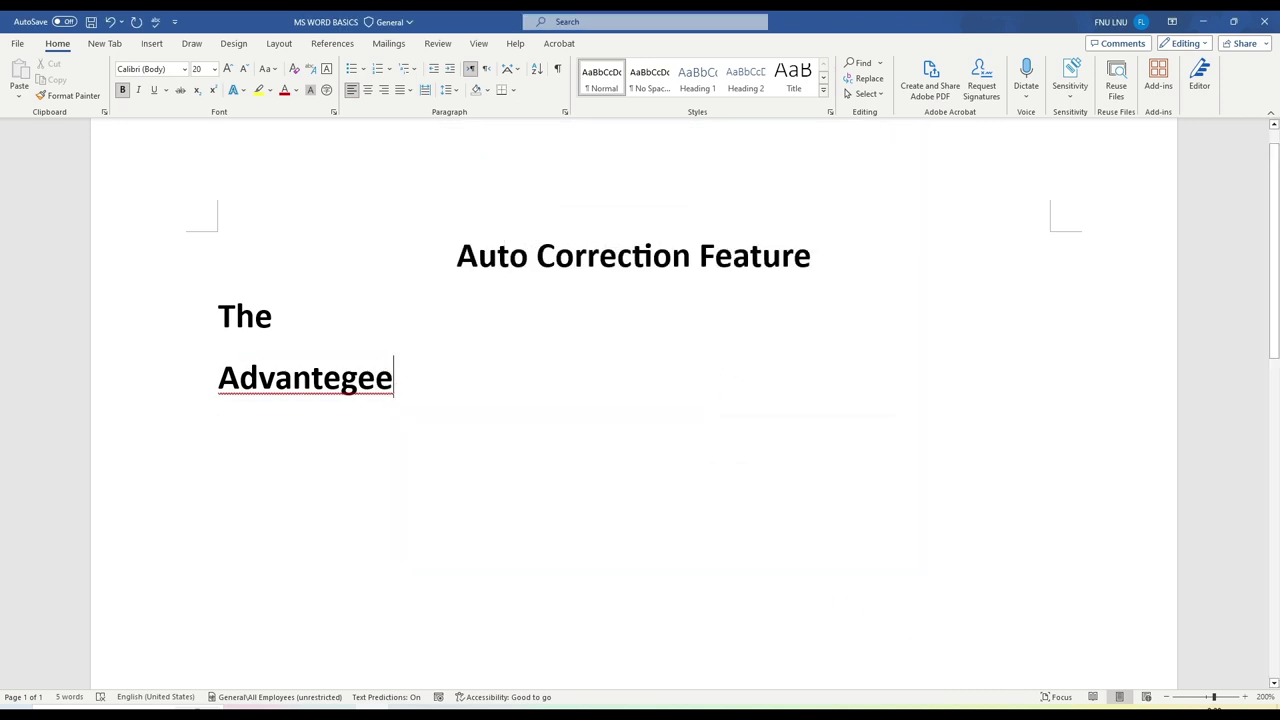
{"action": "key", "text": "Return"}
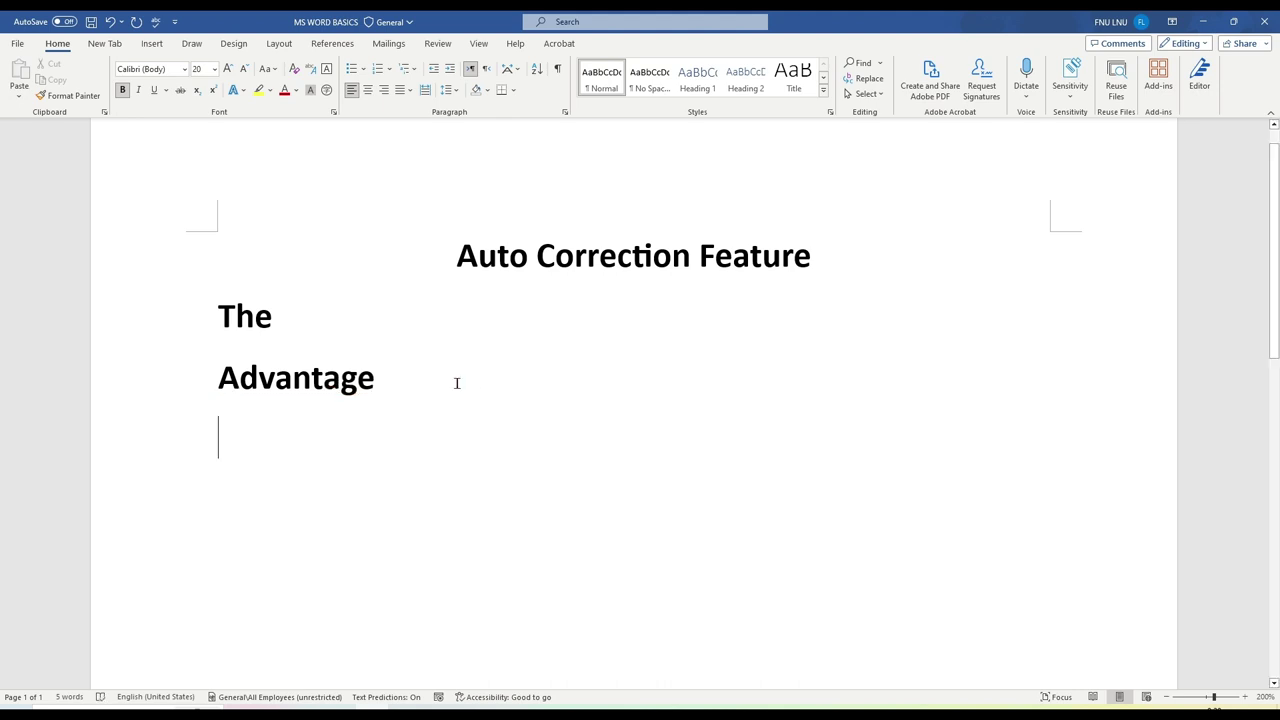
{"action": "left_click_drag", "start_coordinate": [214, 377], "coordinate": [396, 380]}
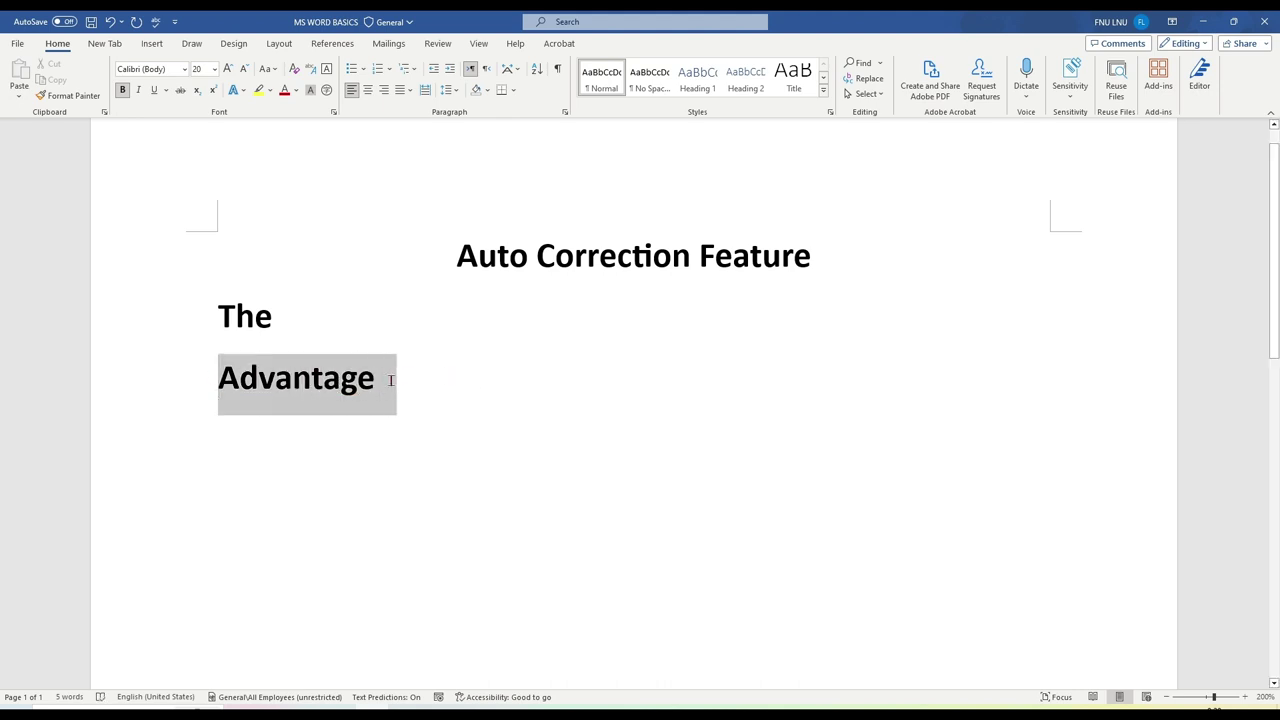
{"action": "key", "text": "Right"}
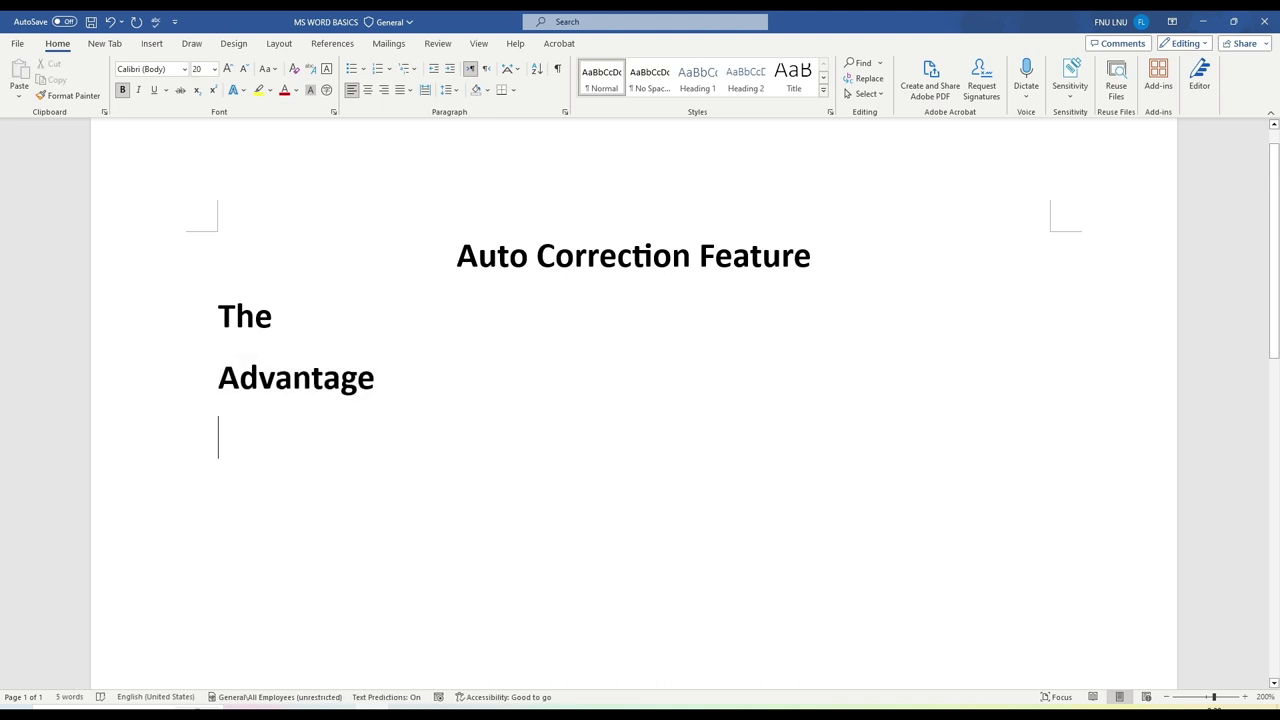